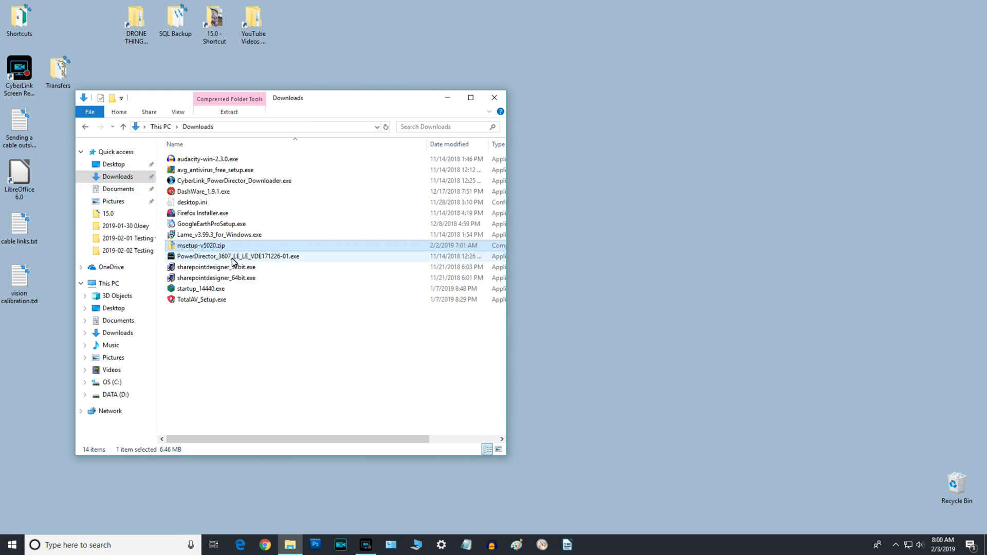
Bring up the context menu for msetup-v5020.zip in Downloads.
{"action": "right_click", "coordinate": [258, 248]}
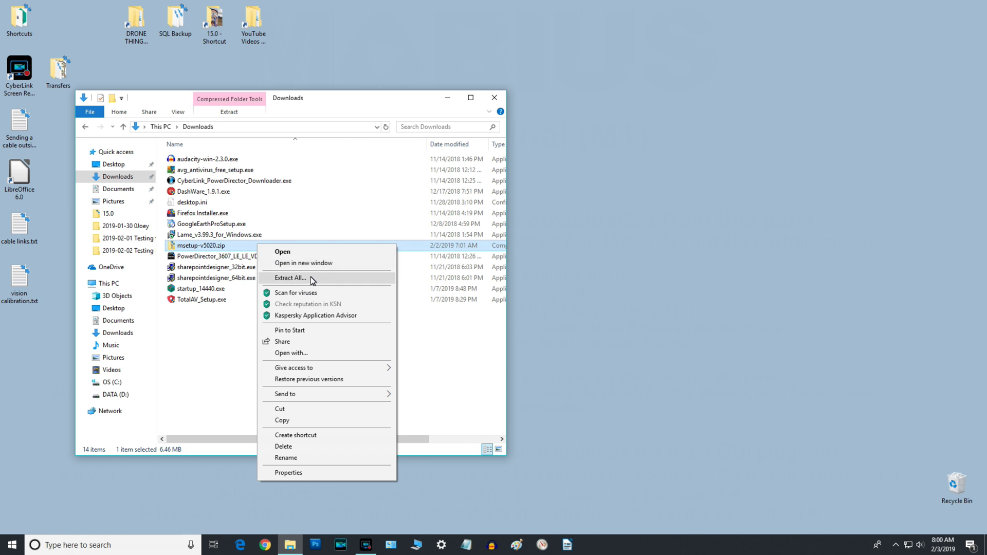
Extract msetup-v5020.zip into the default msetup-v5020 folder, keeping the suggested destination.
{"action": "left_click", "coordinate": [310, 279]}
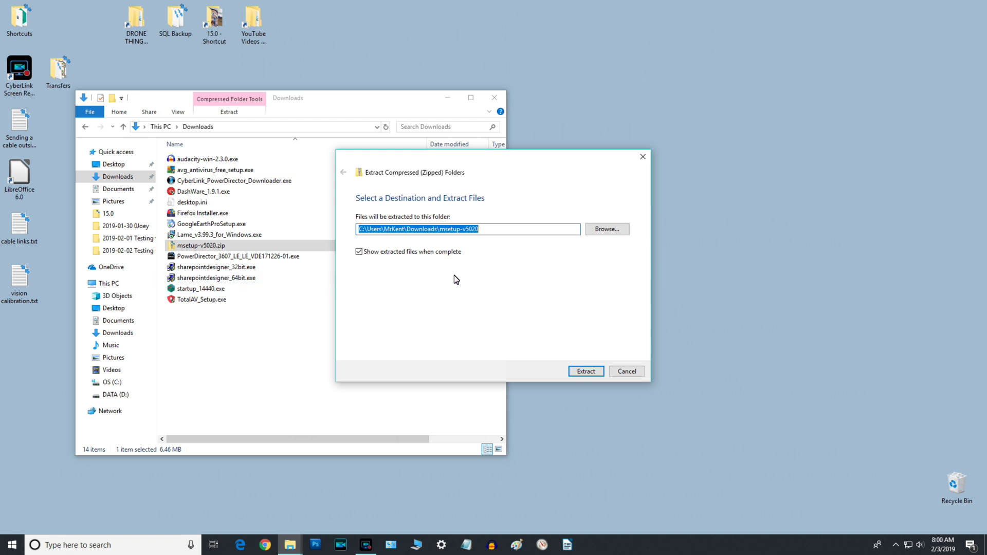
{"action": "left_click", "coordinate": [608, 230]}
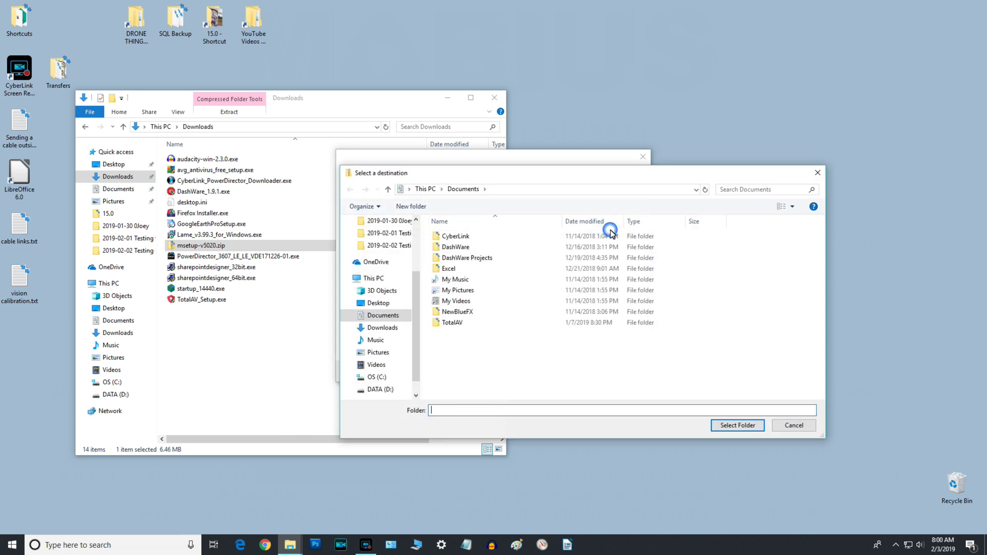
{"action": "key", "text": "Escape"}
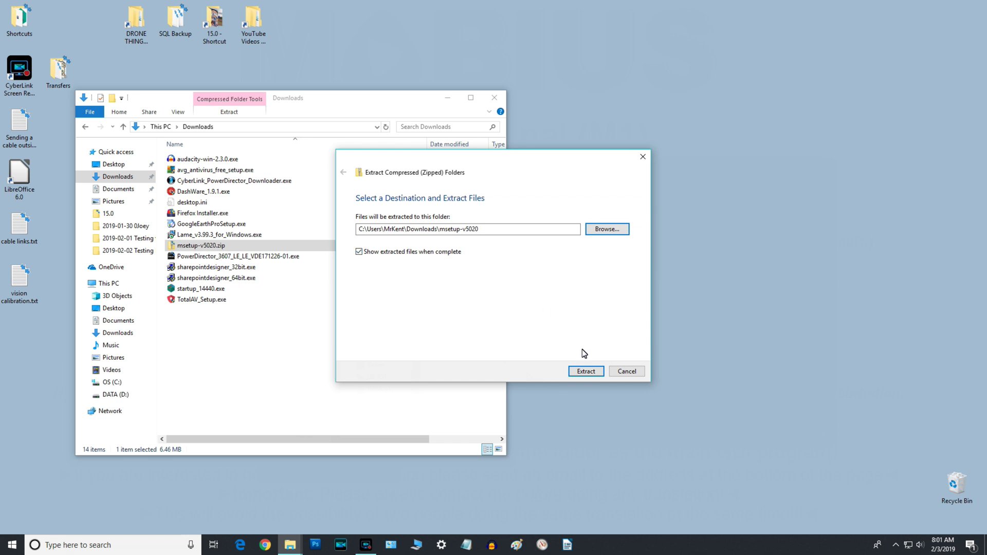
{"action": "left_click", "coordinate": [582, 375]}
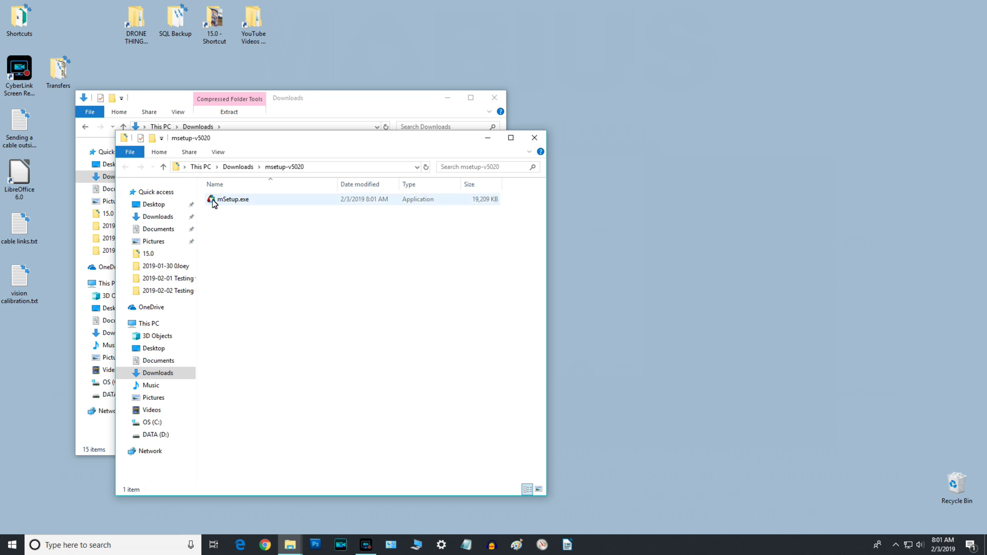
{"action": "mouse_move", "coordinate": [232, 200]}
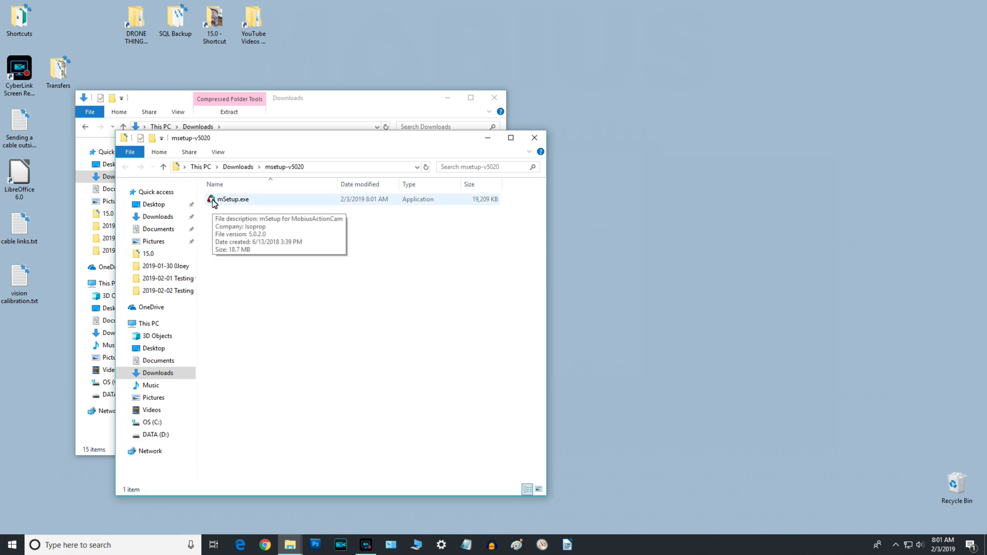
{"action": "double_click", "coordinate": [213, 201]}
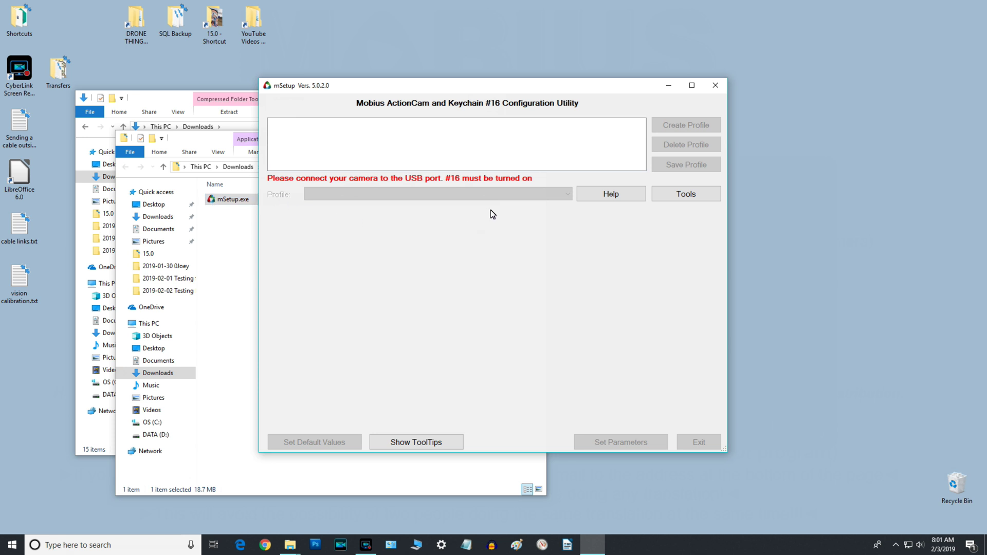
{"action": "key", "text": "alt+F4"}
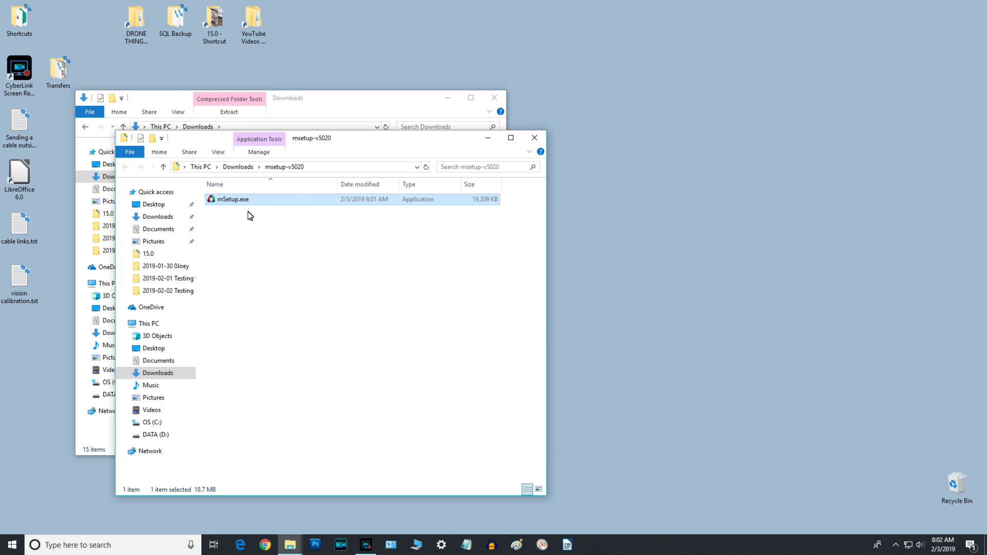
Troubleshoot mSetup.exe compatibility, apply the recommended Windows 7 settings and test the program.
{"action": "right_click", "coordinate": [266, 197]}
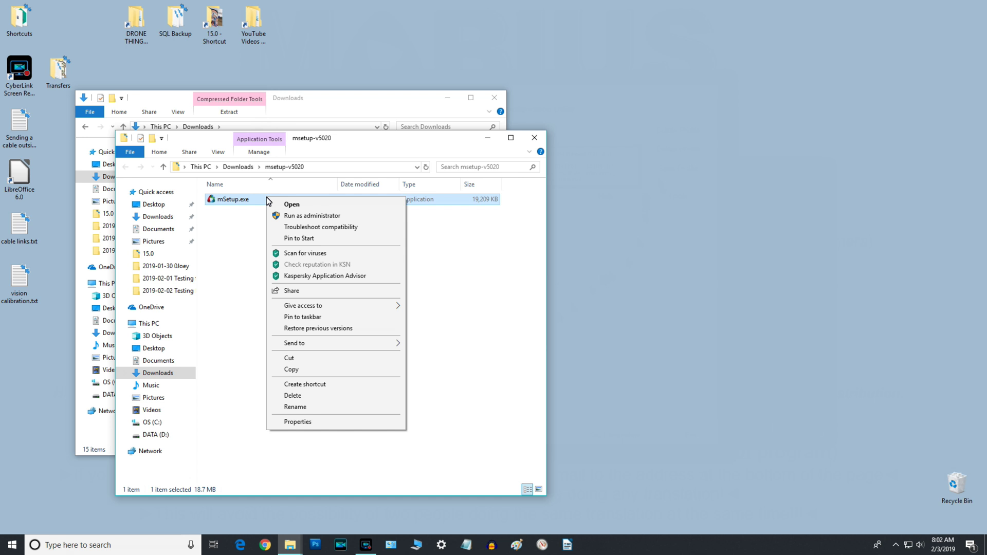
{"action": "left_click", "coordinate": [348, 227]}
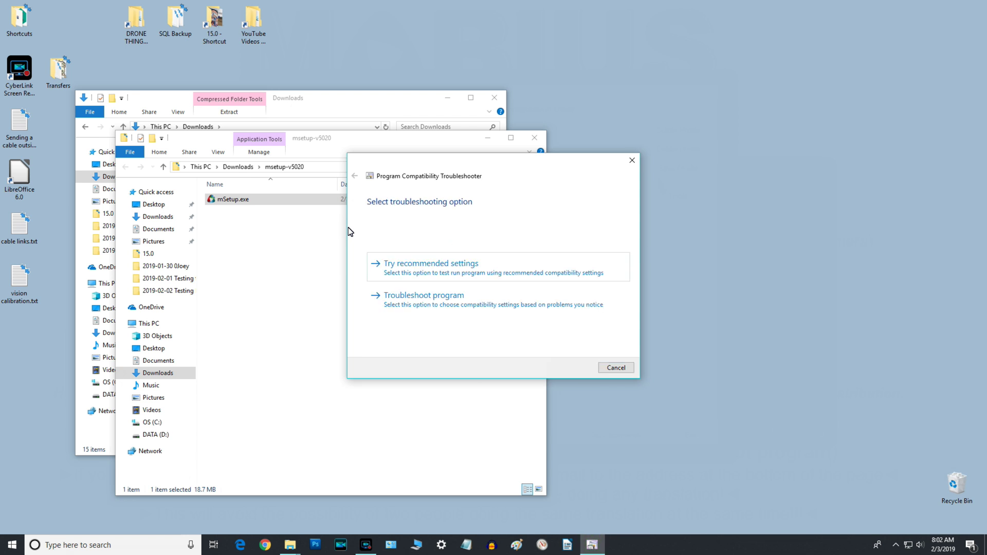
{"action": "left_click", "coordinate": [460, 269]}
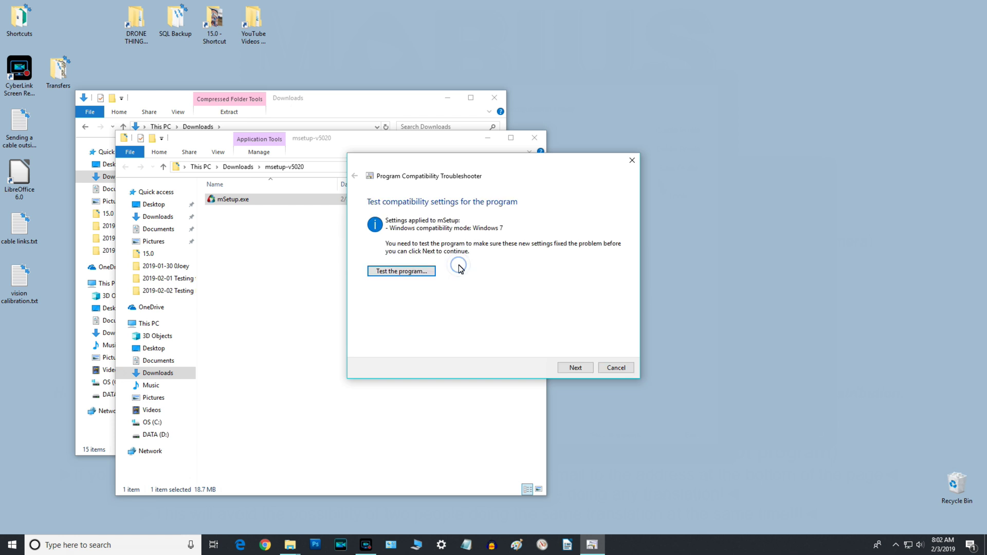
{"action": "left_click", "coordinate": [414, 272]}
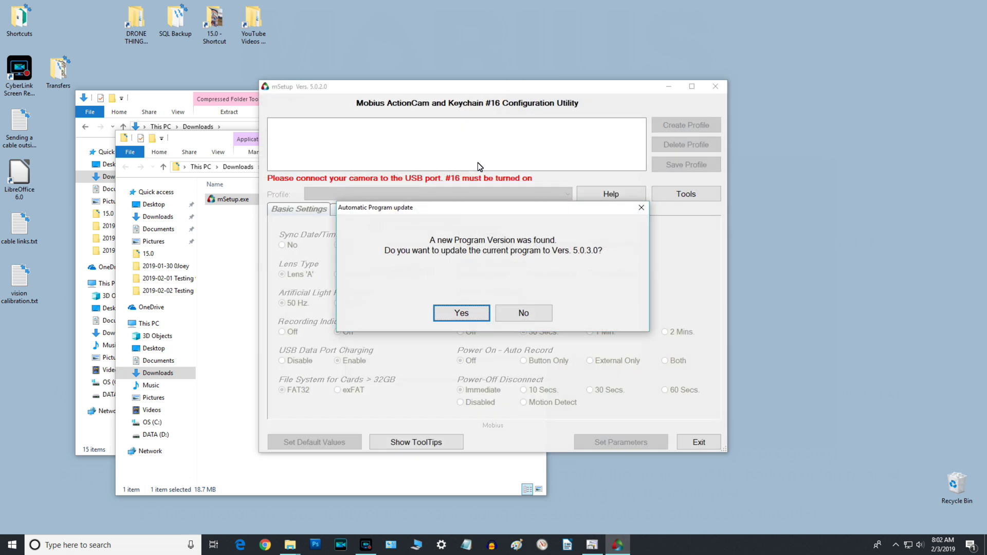
Accept the automatic update to mSetup 5.0.3.0, let it restart, then close the test run.
{"action": "left_click", "coordinate": [476, 312]}
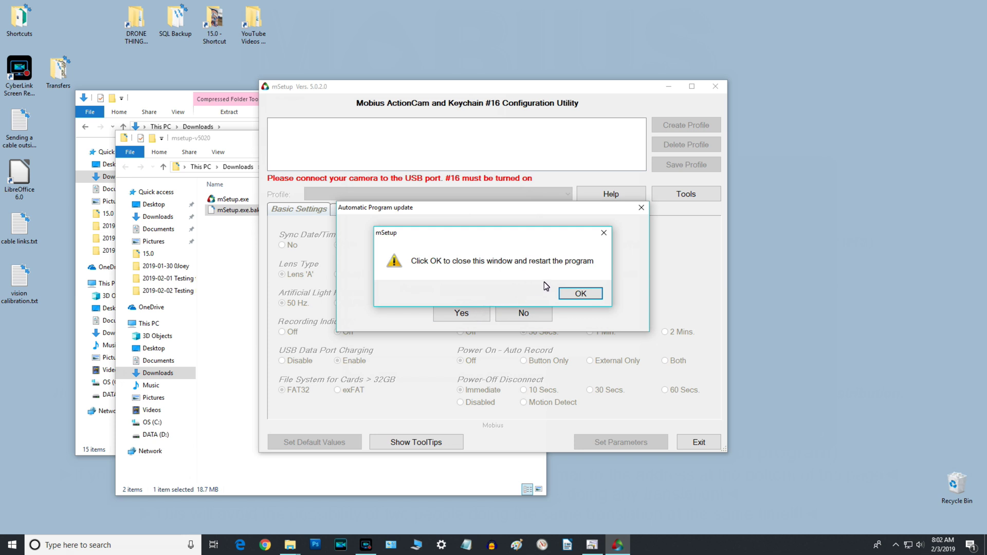
{"action": "left_click", "coordinate": [588, 293]}
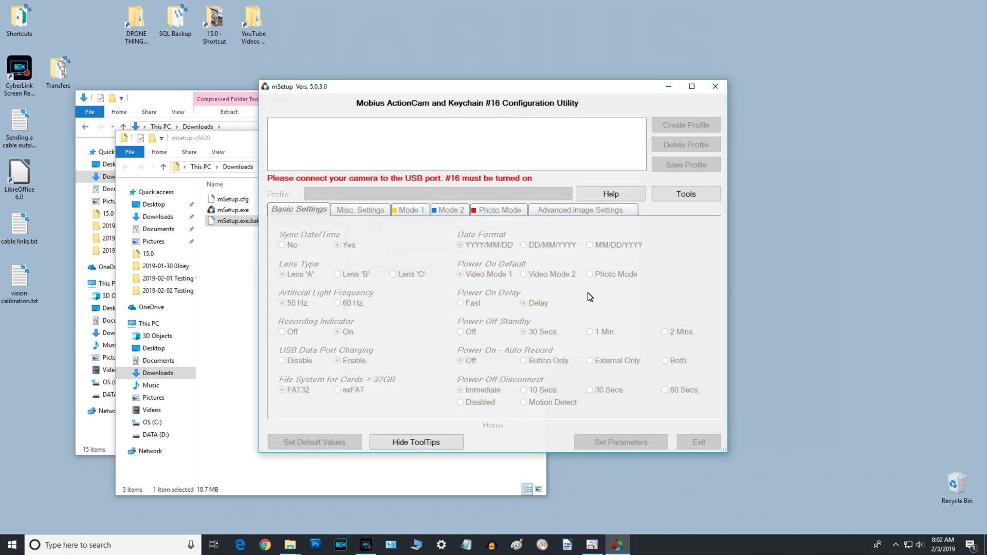
{"action": "left_click", "coordinate": [713, 87]}
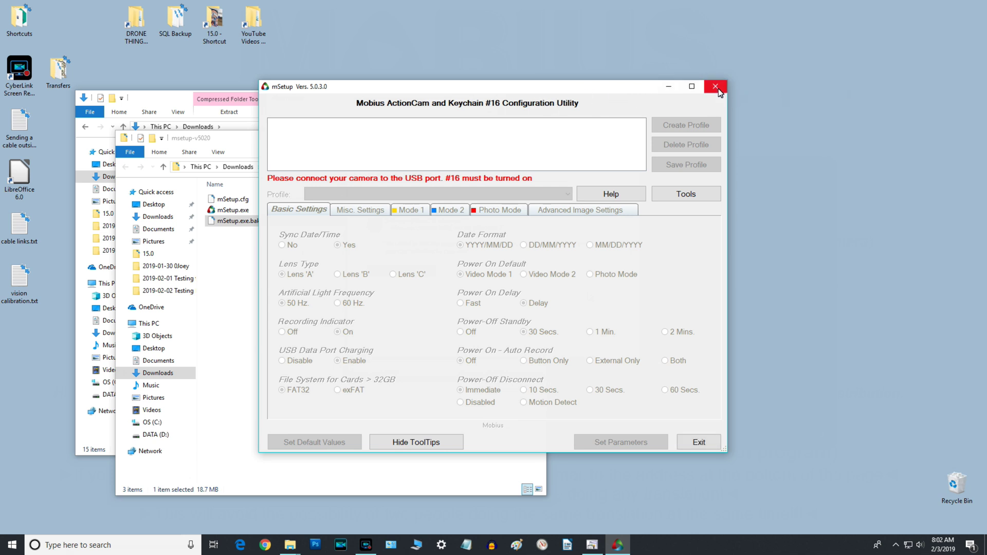
{"action": "left_click", "coordinate": [718, 89]}
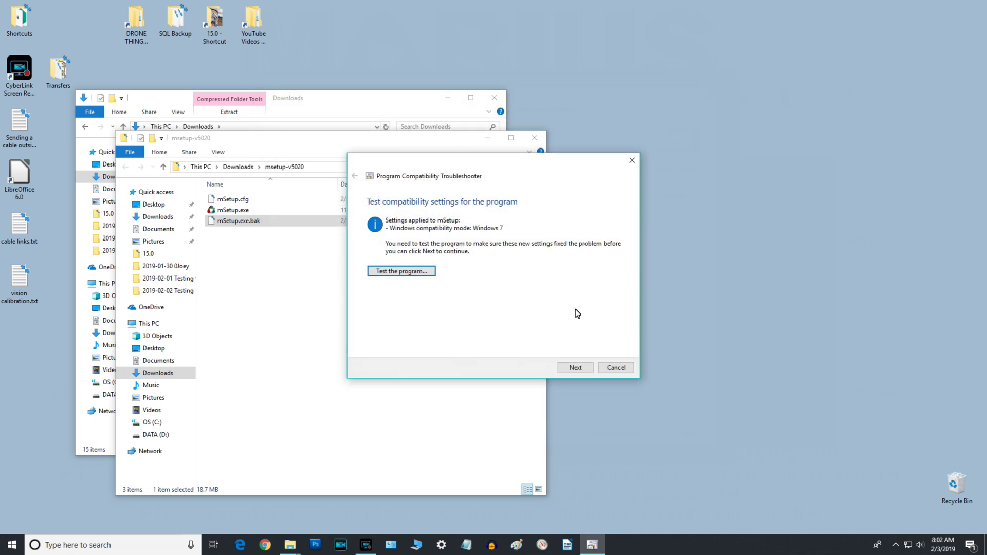
Save the Windows 7 compatibility settings for mSetup and close the finished troubleshooter.
{"action": "left_click", "coordinate": [575, 368]}
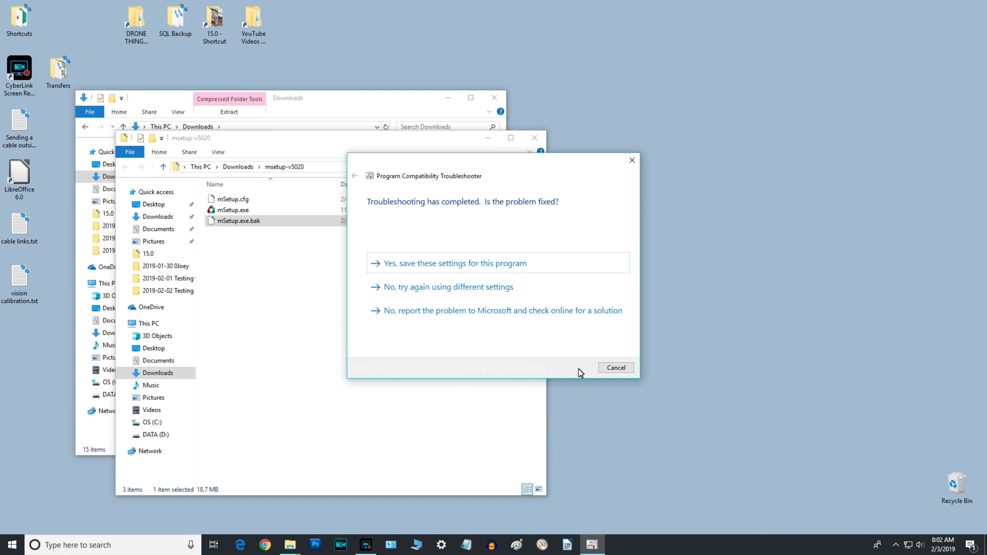
{"action": "left_click", "coordinate": [511, 264]}
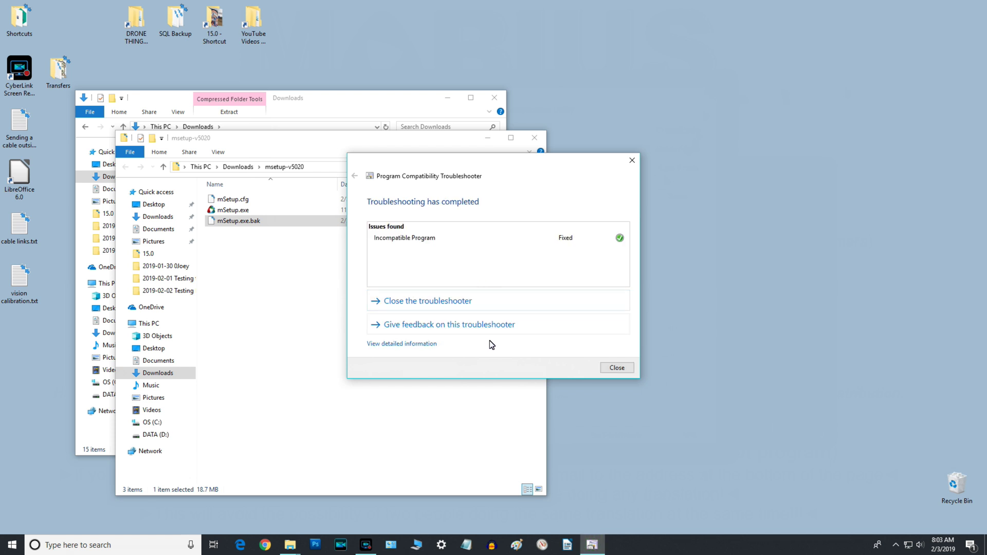
{"action": "left_click", "coordinate": [617, 368]}
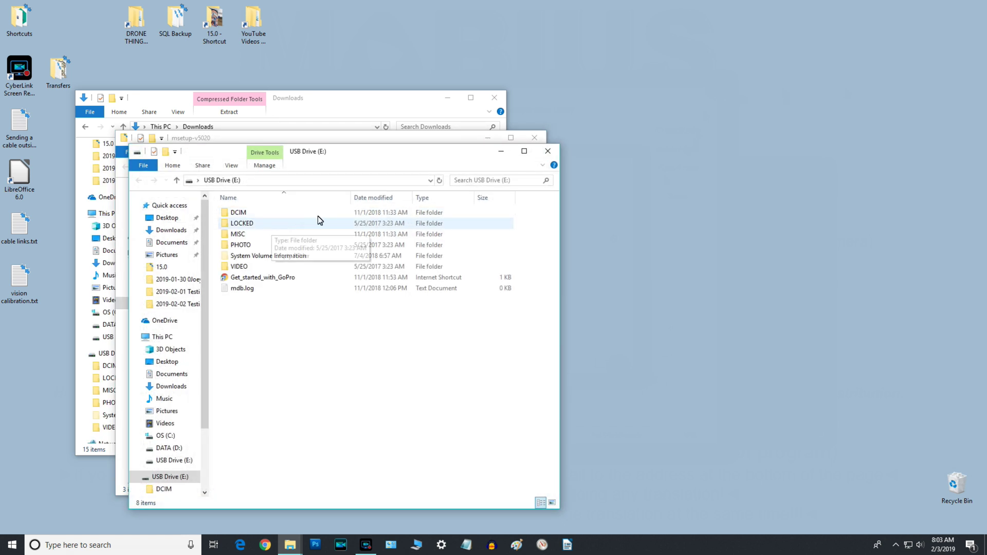
Minimize the USB Drive (E:) window and launch mSetup.exe from the msetup-v5020 folder.
{"action": "left_click", "coordinate": [500, 151]}
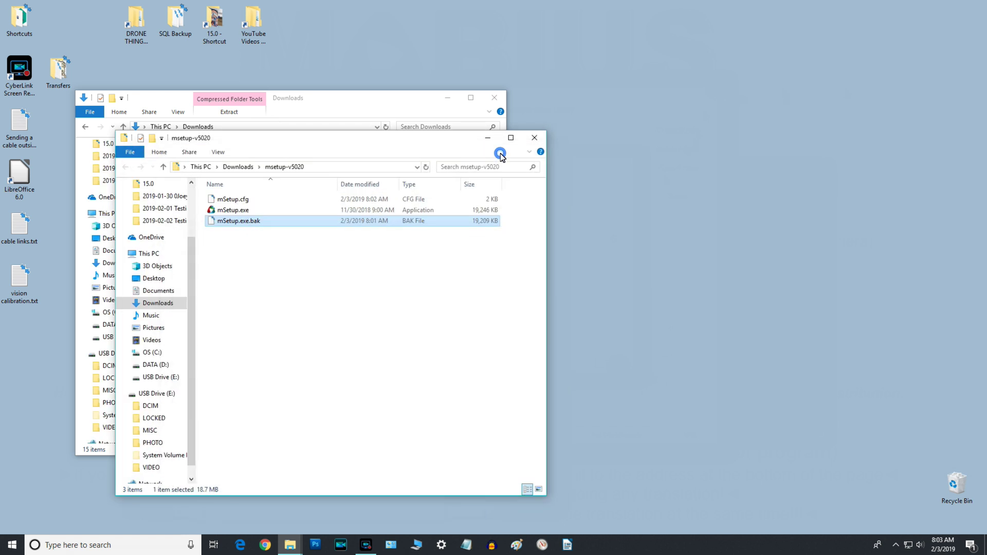
{"action": "left_click", "coordinate": [240, 211]}
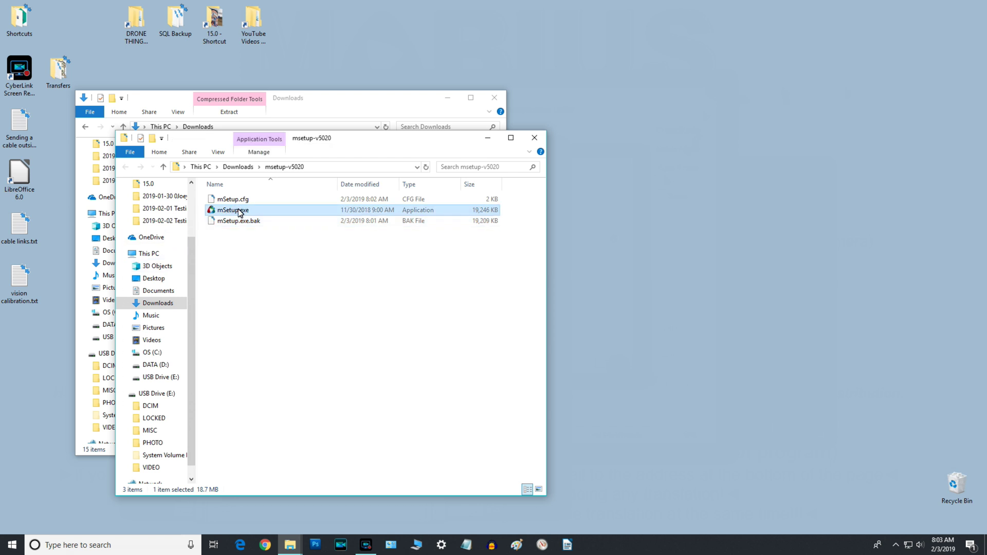
{"action": "double_click", "coordinate": [237, 211]}
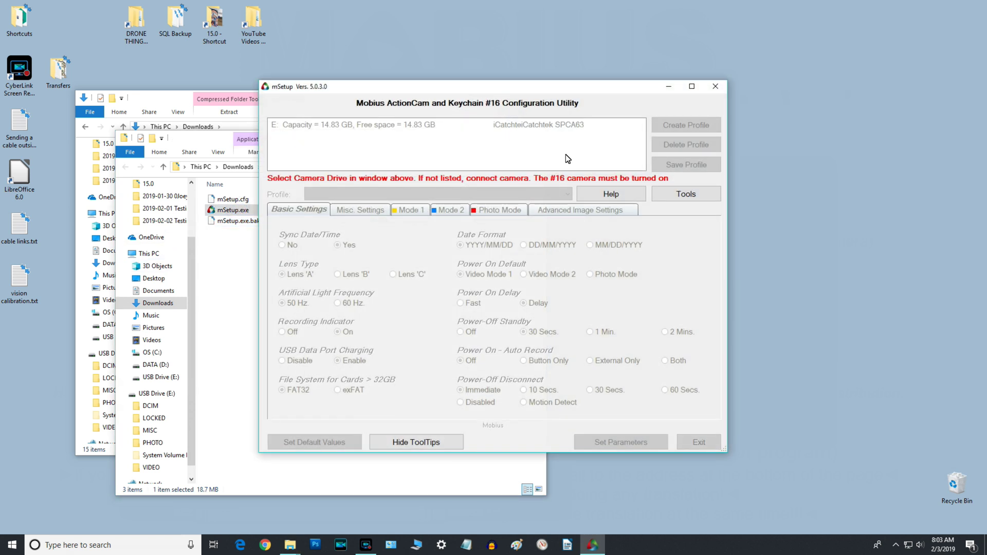
Select the drive E: entry and connect to the Mobius Mini camera.
{"action": "left_click", "coordinate": [543, 124]}
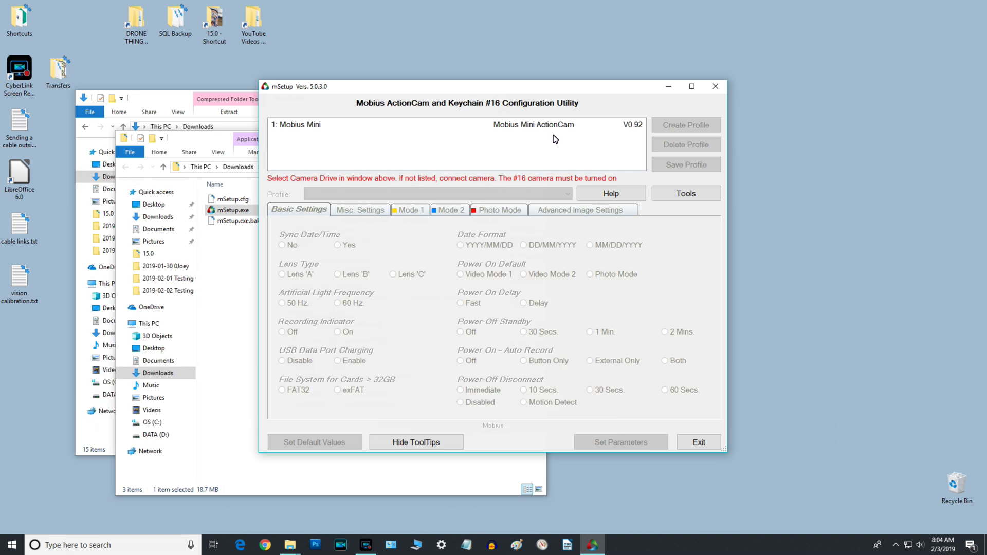
{"action": "left_click", "coordinate": [556, 123]}
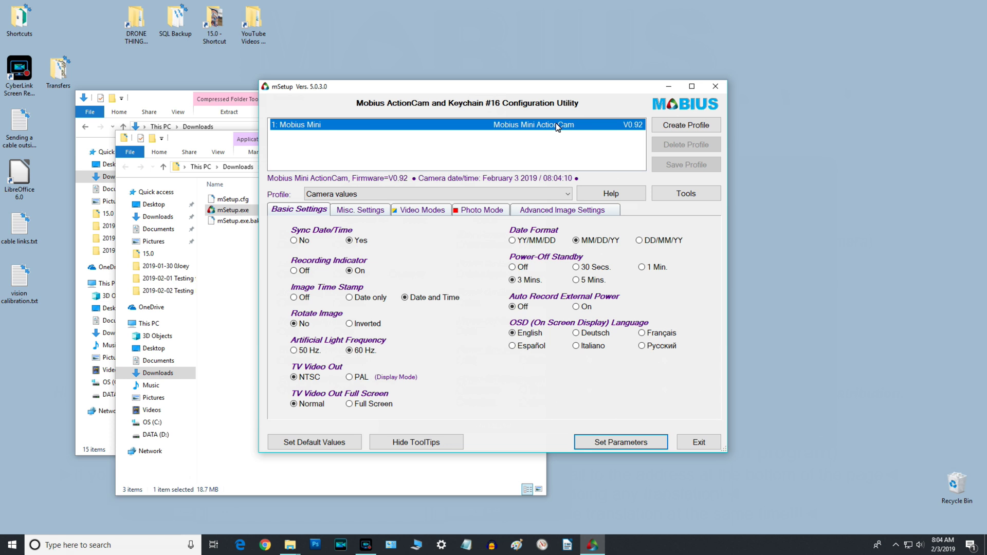
Review the Misc. Settings, Video Modes, Photo Mode and Advanced Image Settings tabs.
{"action": "left_click", "coordinate": [360, 209]}
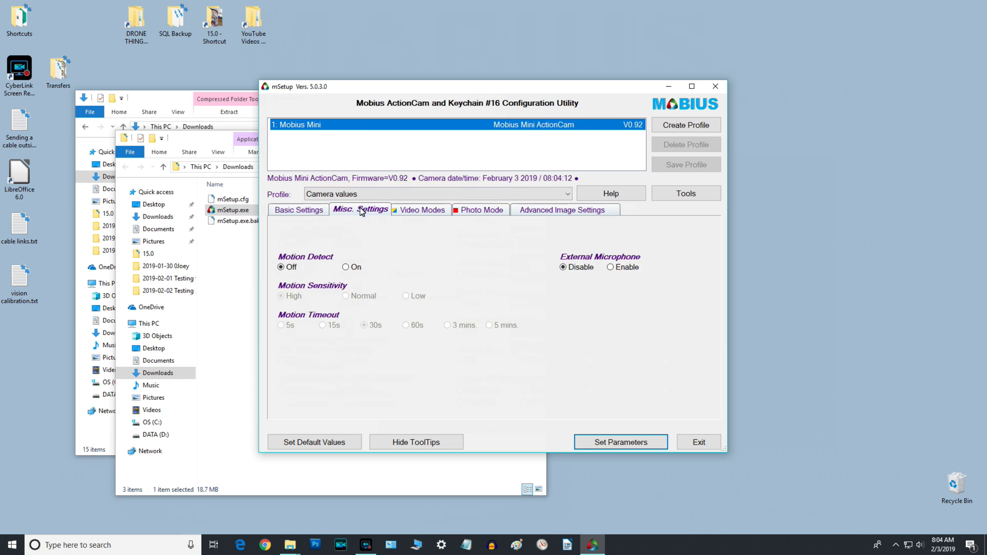
{"action": "left_click", "coordinate": [436, 209]}
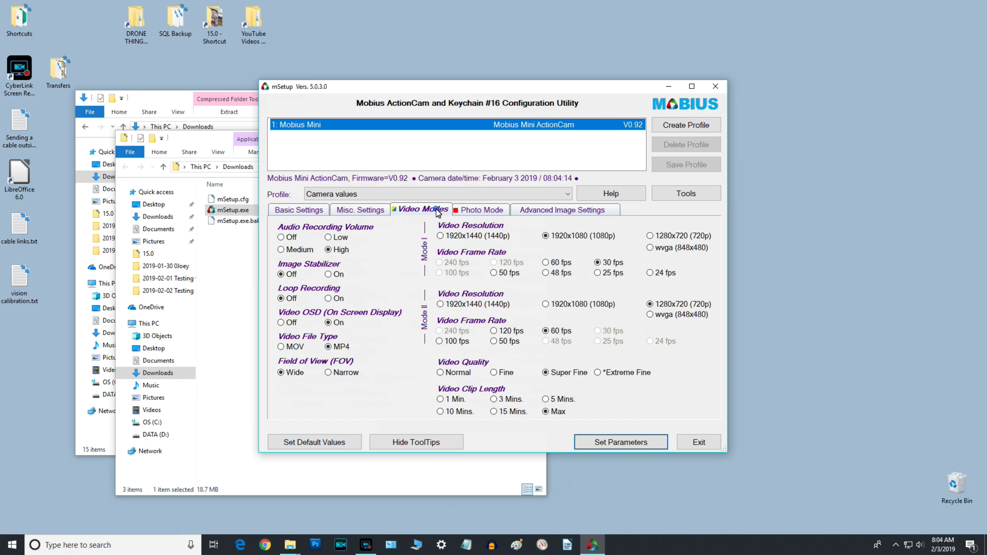
{"action": "left_click", "coordinate": [493, 213]}
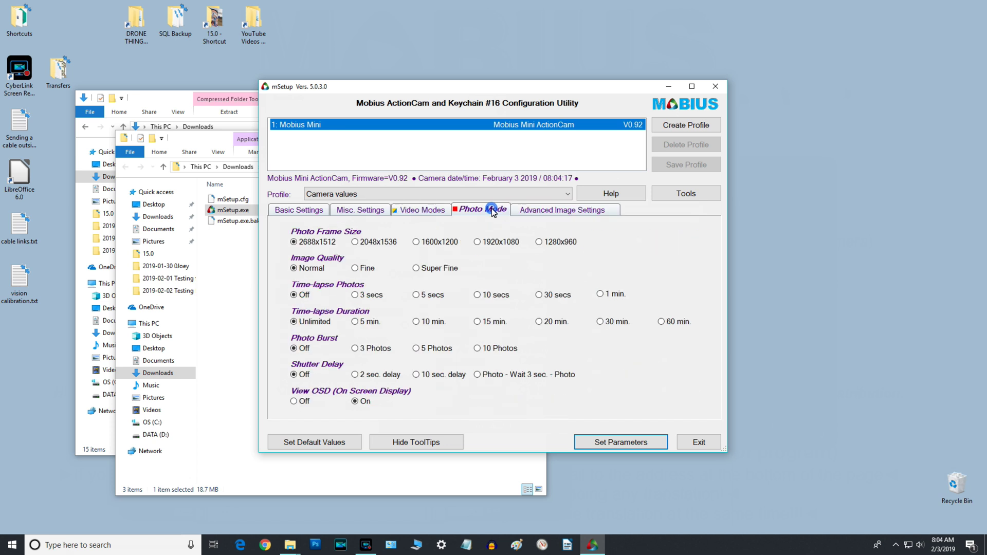
{"action": "left_click", "coordinate": [534, 211]}
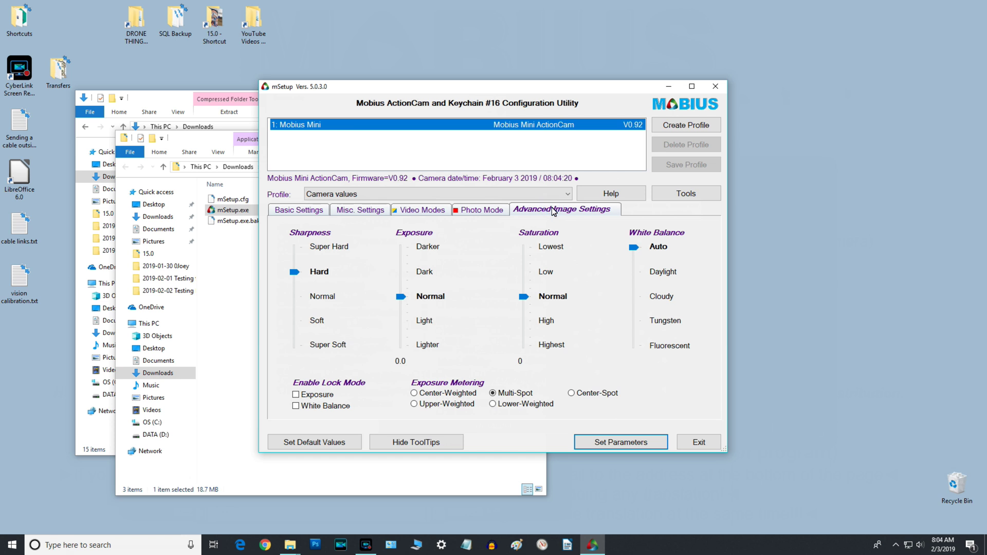